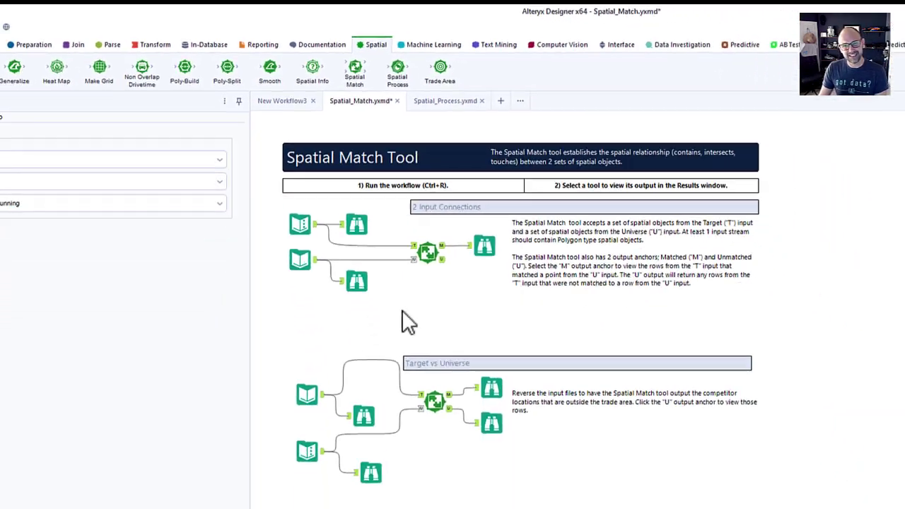
Step: Rerun the Spatial Match workflow with Ctrl+R to refresh the Target Contains Universe results
{"action": "key", "text": "ctrl+r"}
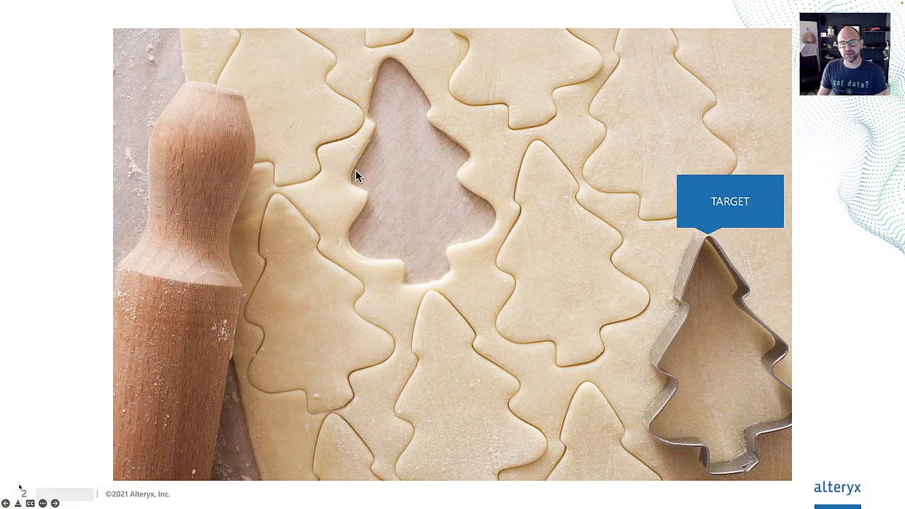
Step: Reveal the UNIVERSE label on the dough beside the TARGET cookie cutter
{"action": "key", "text": "Right"}
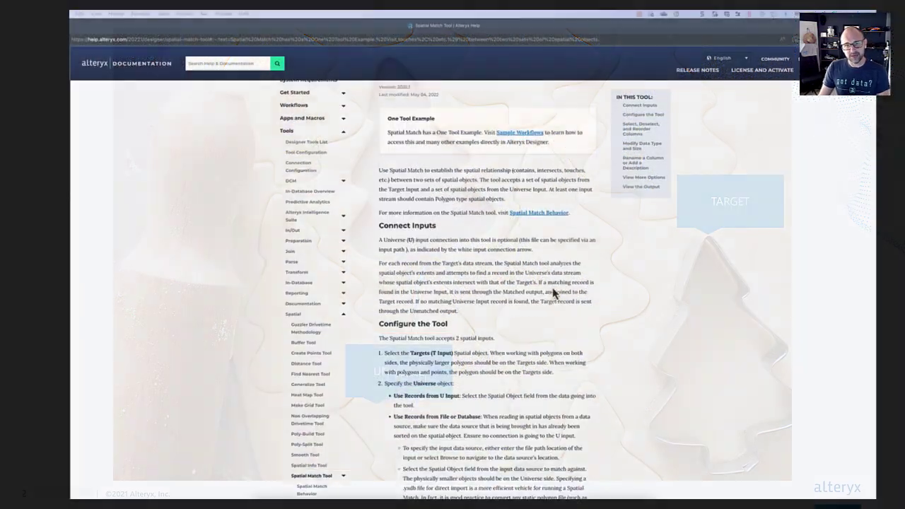
Step: Scroll the Spatial Match Tool help page down to the Contains, Within, Touches and Intersects diagrams
{"action": "scroll", "coordinate": [552, 287], "scroll_direction": "down", "scroll_amount": 2}
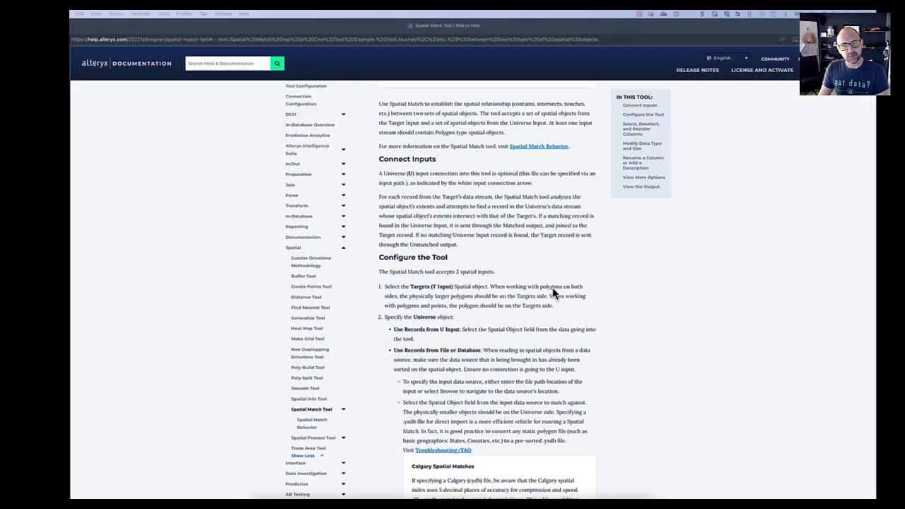
{"action": "scroll", "coordinate": [552, 287], "scroll_direction": "down", "scroll_amount": 5}
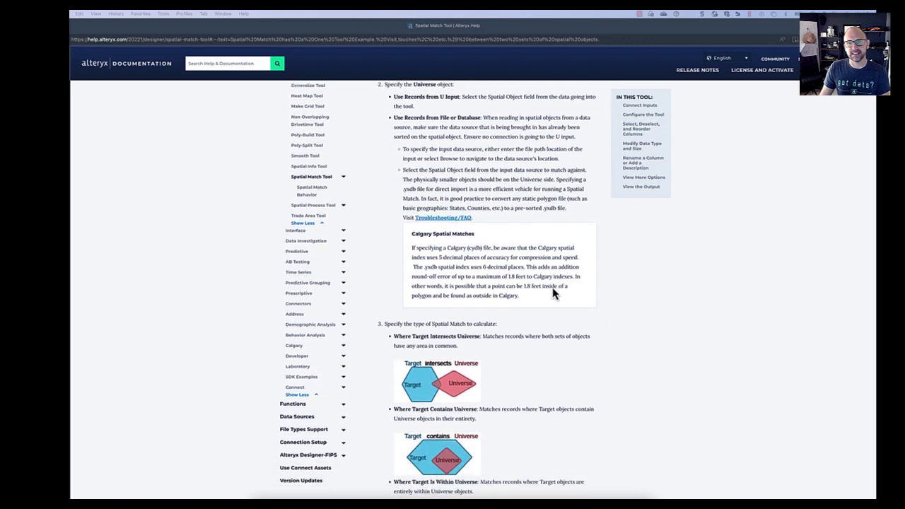
{"action": "scroll", "coordinate": [553, 290], "scroll_direction": "down", "scroll_amount": 3}
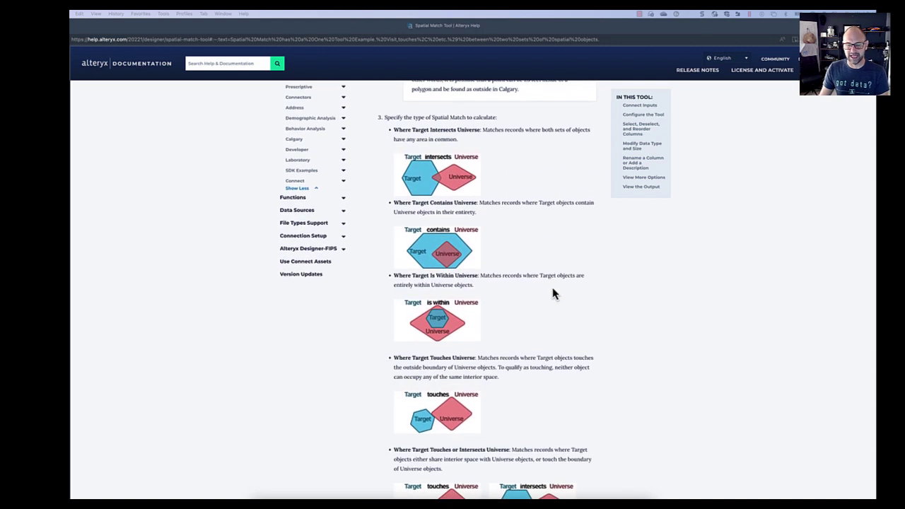
{"action": "scroll", "coordinate": [553, 290], "scroll_direction": "down", "scroll_amount": 1}
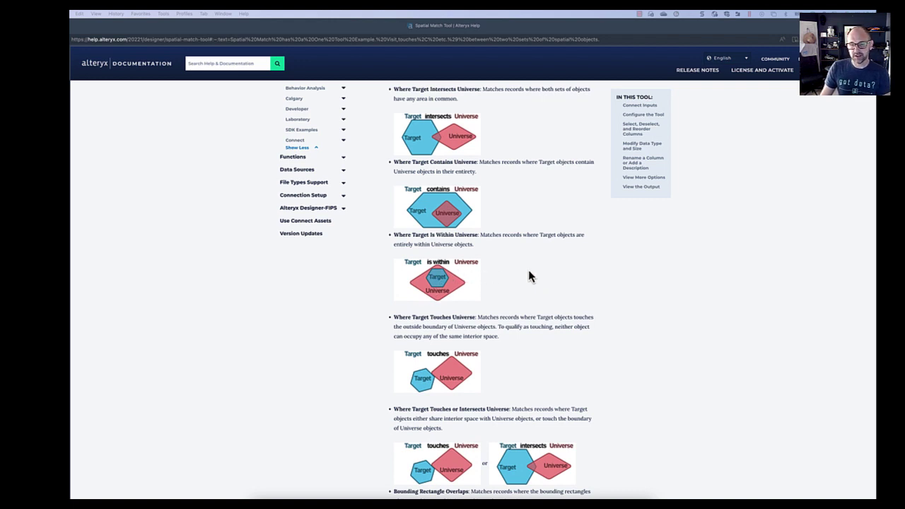
{"action": "scroll", "coordinate": [529, 274], "scroll_direction": "down", "scroll_amount": 1}
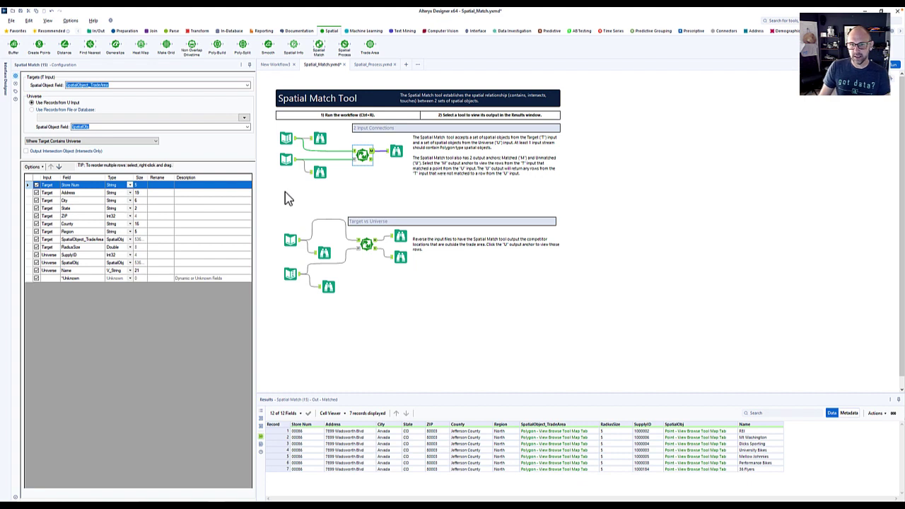
Step: Preview the single trade-area circle input, then the 190 store points across Colorado
{"action": "scroll", "coordinate": [301, 196], "scroll_direction": "down", "scroll_amount": 1}
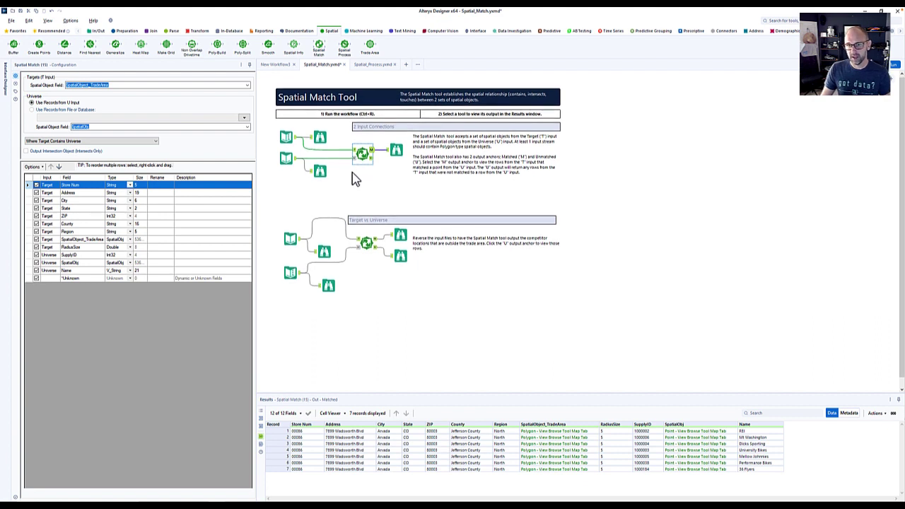
{"action": "scroll", "coordinate": [352, 174], "scroll_direction": "up", "scroll_amount": 1}
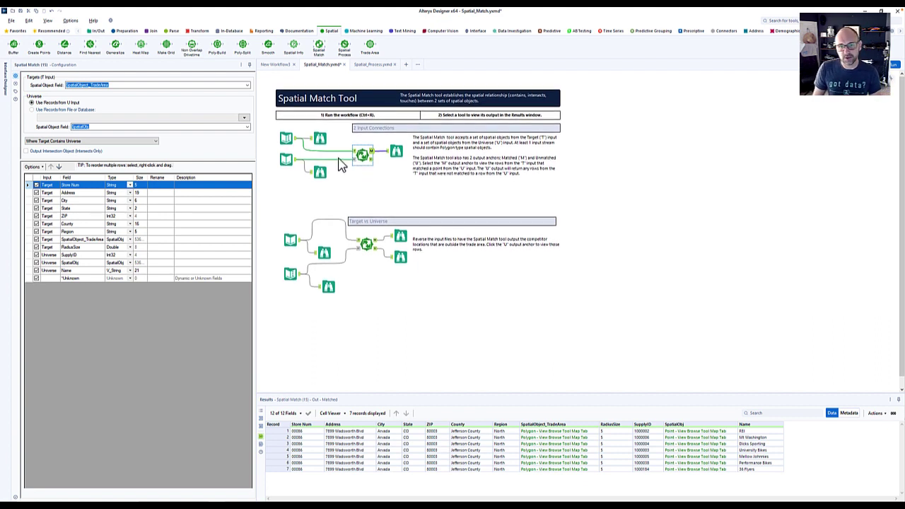
{"action": "left_click", "coordinate": [320, 137]}
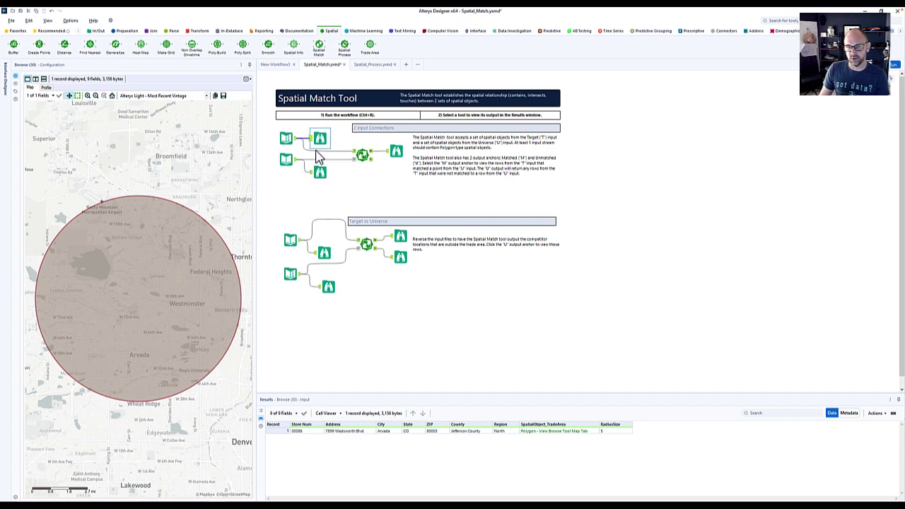
{"action": "scroll", "coordinate": [302, 135], "scroll_direction": "down", "scroll_amount": 1}
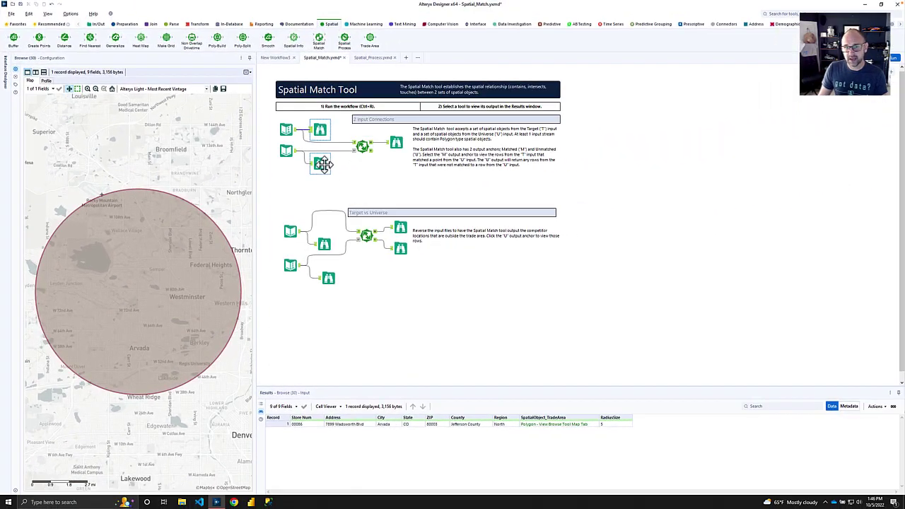
{"action": "left_click", "coordinate": [670, 113]}
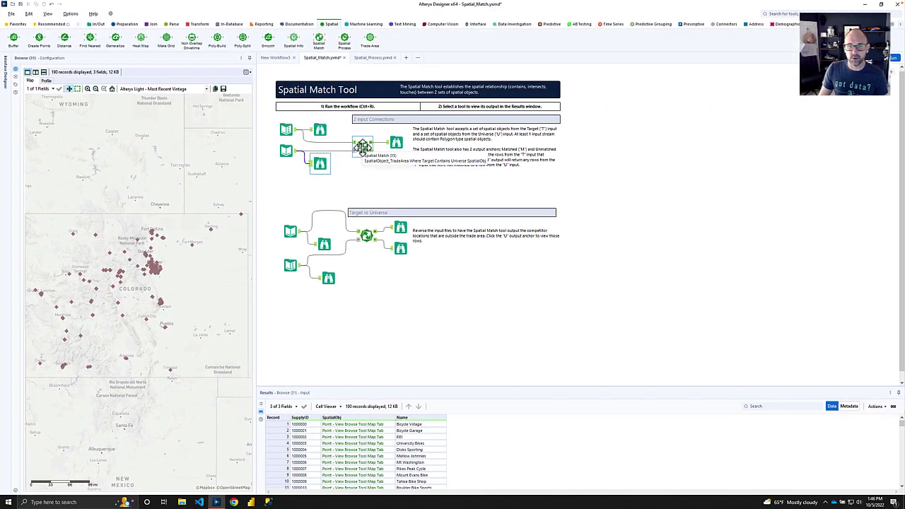
Step: Keep the match type as Target Contains Universe and map the 7 matched stores
{"action": "left_click", "coordinate": [362, 146]}
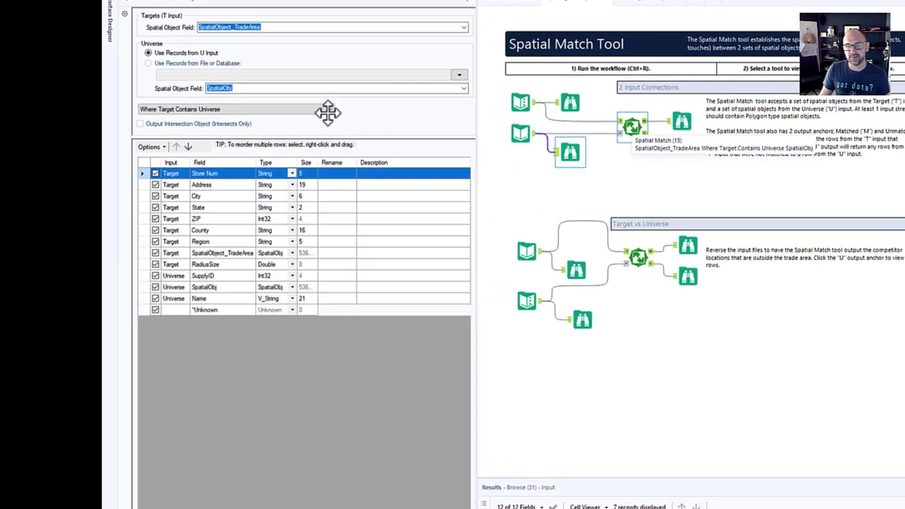
{"action": "left_click", "coordinate": [328, 111]}
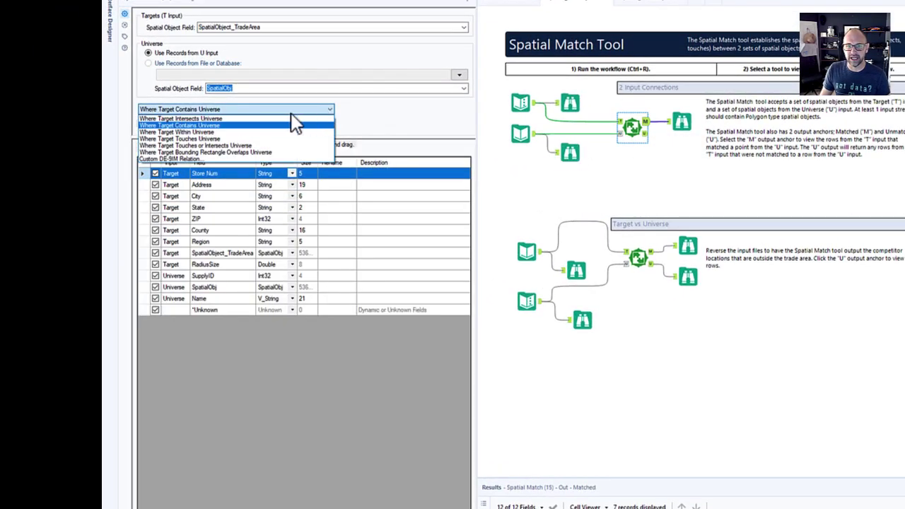
{"action": "left_click", "coordinate": [217, 125]}
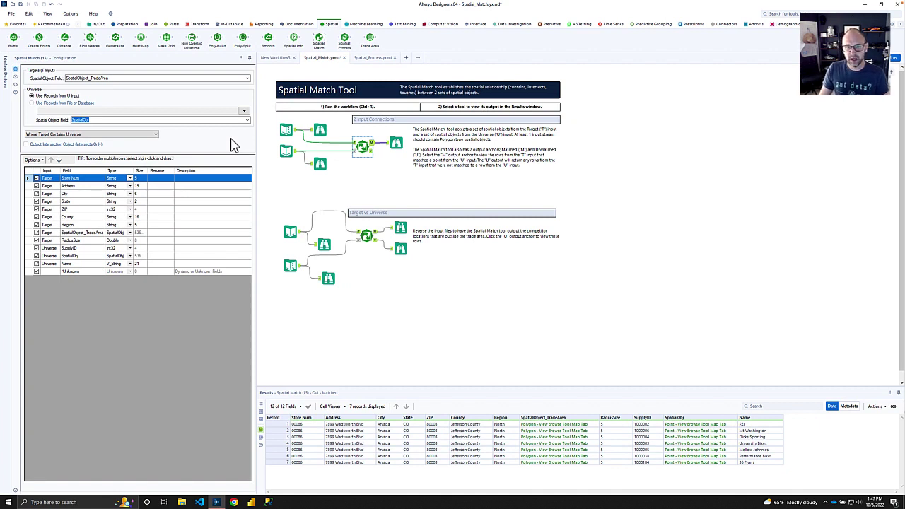
{"action": "left_click", "coordinate": [396, 144]}
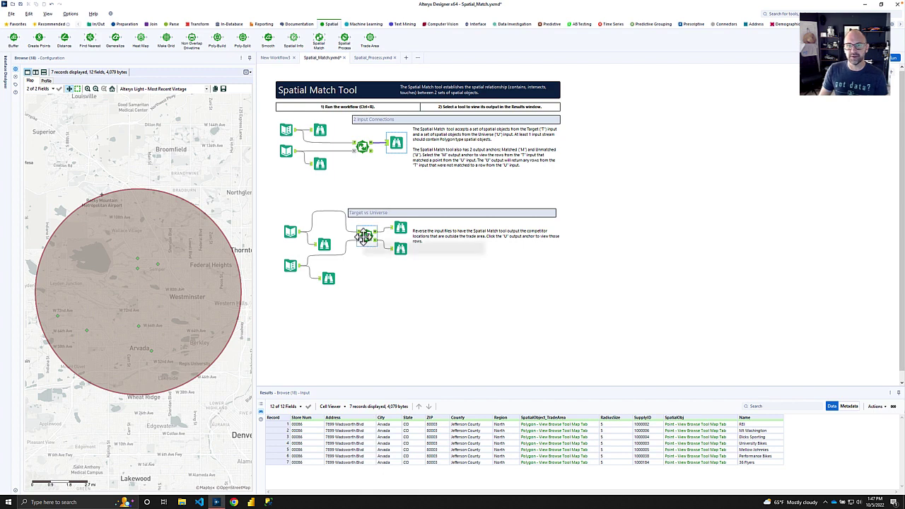
Step: Preview the reversed match's store and trade-area inputs, then map the 183 unmatched competitor stores
{"action": "left_click", "coordinate": [325, 244]}
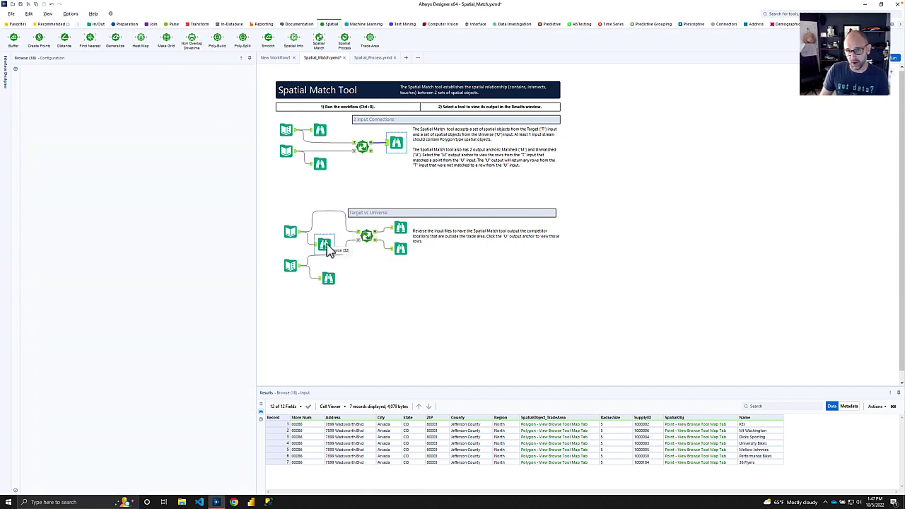
{"action": "left_click", "coordinate": [328, 278]}
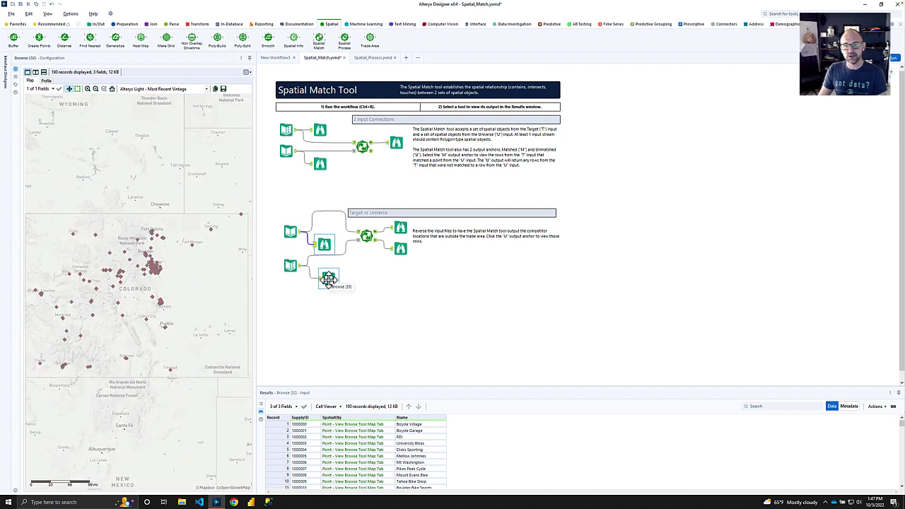
{"action": "left_click", "coordinate": [328, 278]}
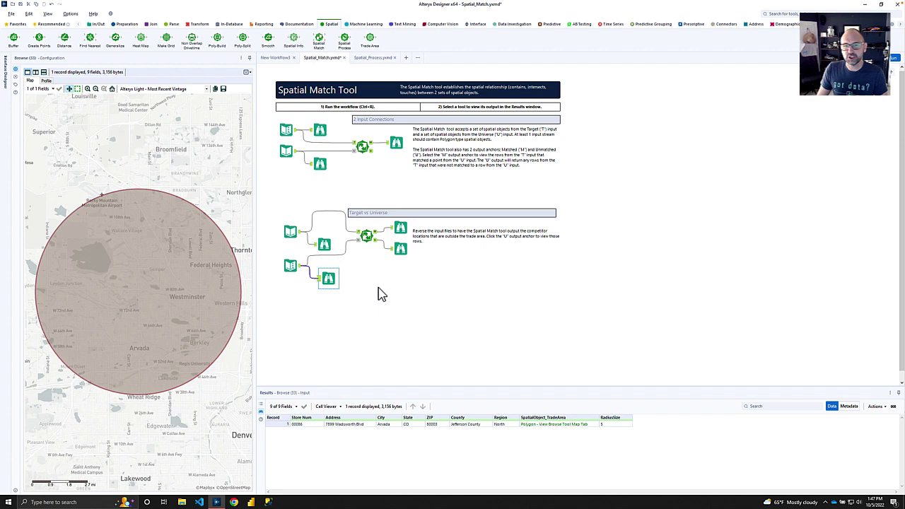
{"action": "left_click", "coordinate": [365, 234]}
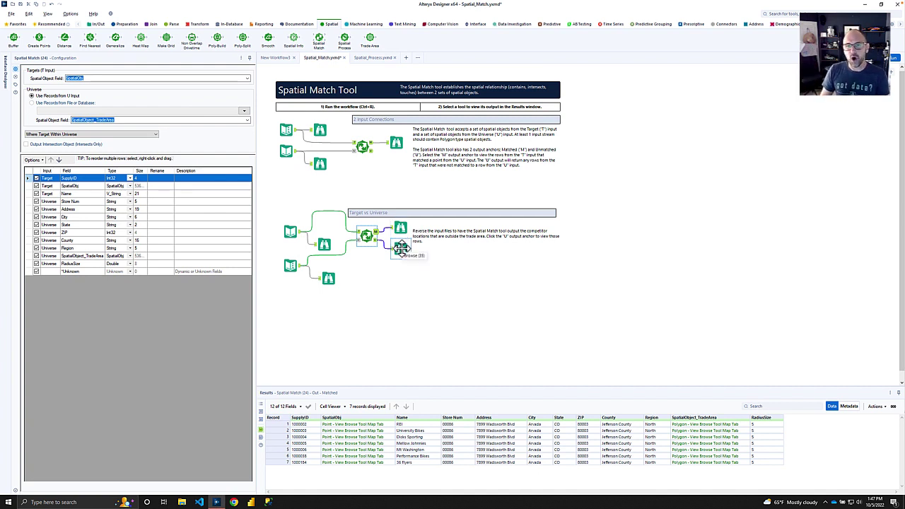
{"action": "left_click", "coordinate": [401, 247]}
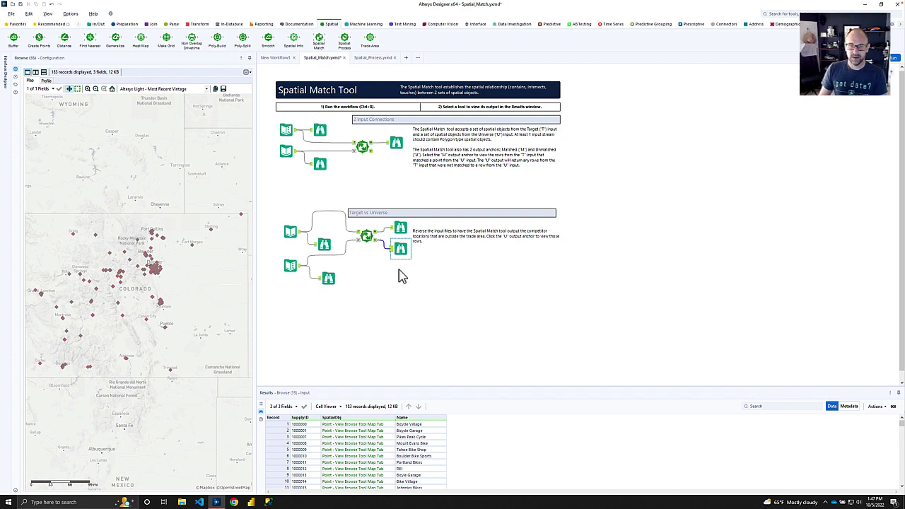
Step: Switch to the Spatial_Process.yxmd example and preview the two original overlapping trade-area circles
{"action": "left_click", "coordinate": [378, 58]}
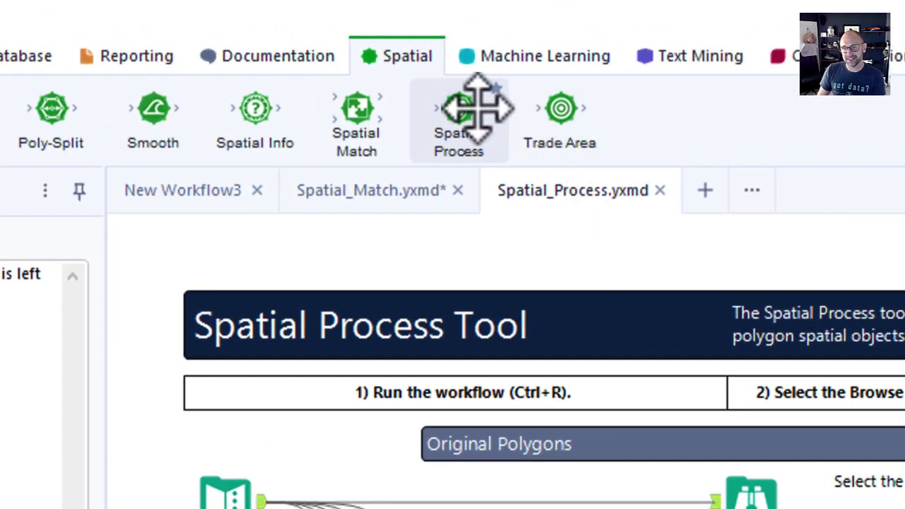
{"action": "mouse_move", "coordinate": [478, 101]}
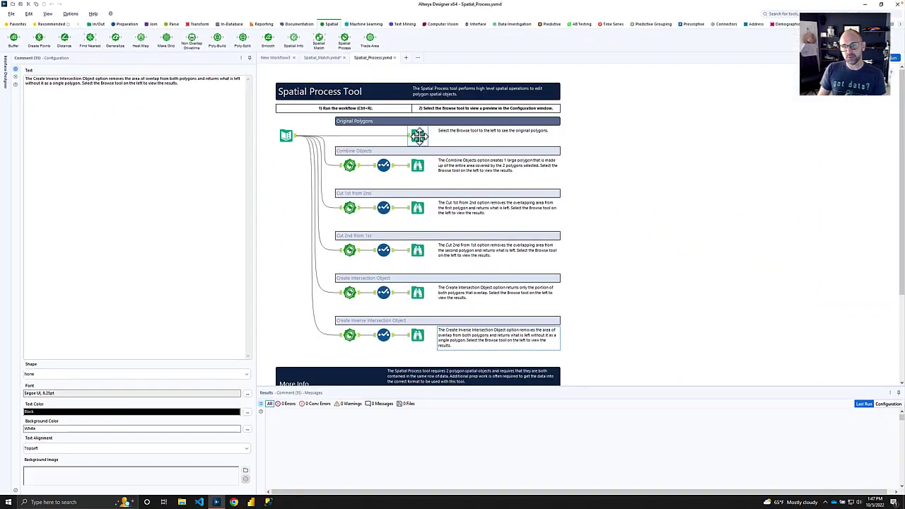
{"action": "left_click", "coordinate": [420, 136]}
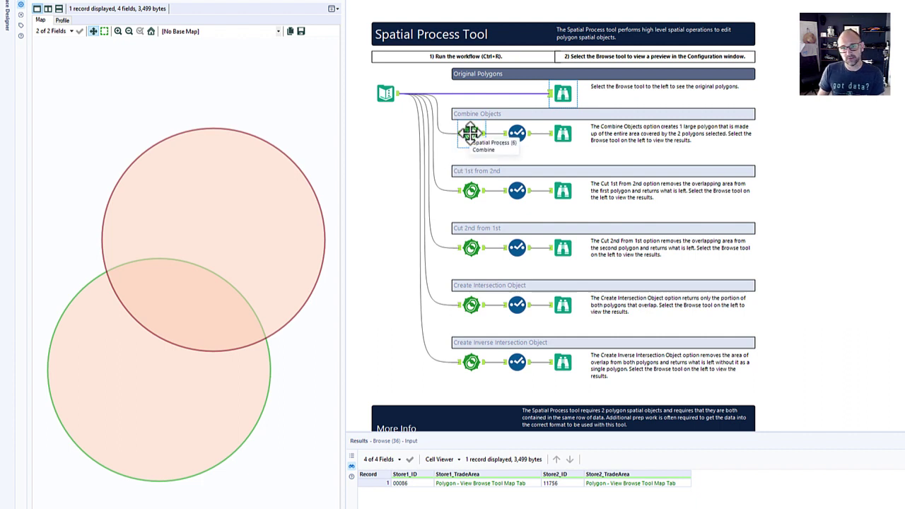
Step: Preview the Combine, Cut 1st from 2nd and Cut 2nd from 1st polygon results
{"action": "left_click", "coordinate": [470, 132]}
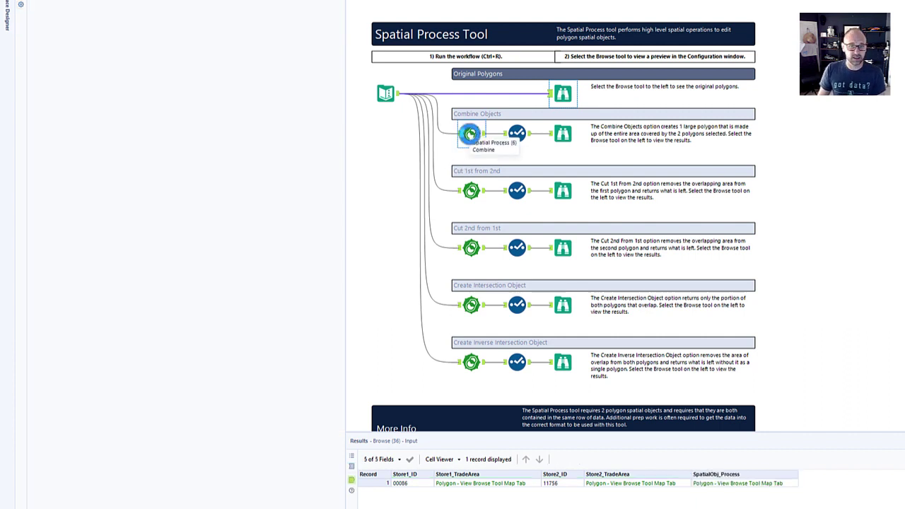
{"action": "left_click", "coordinate": [563, 134]}
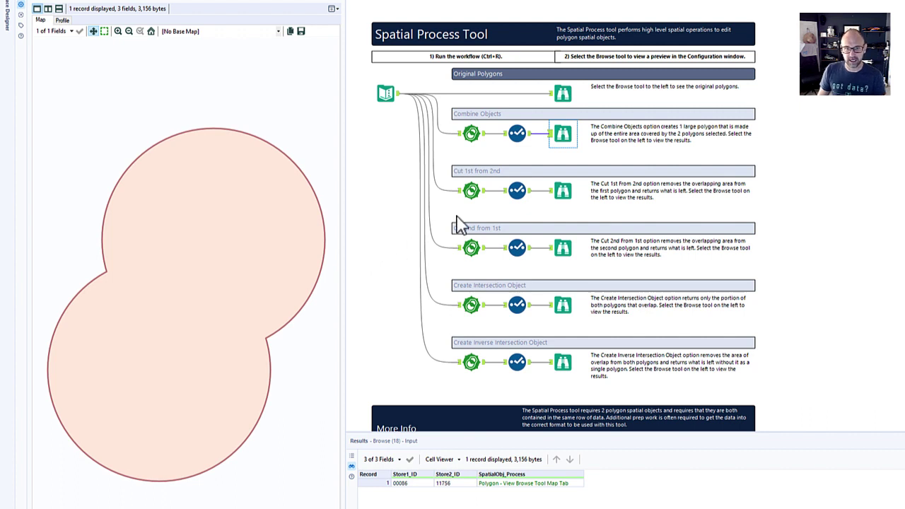
{"action": "left_click", "coordinate": [471, 191]}
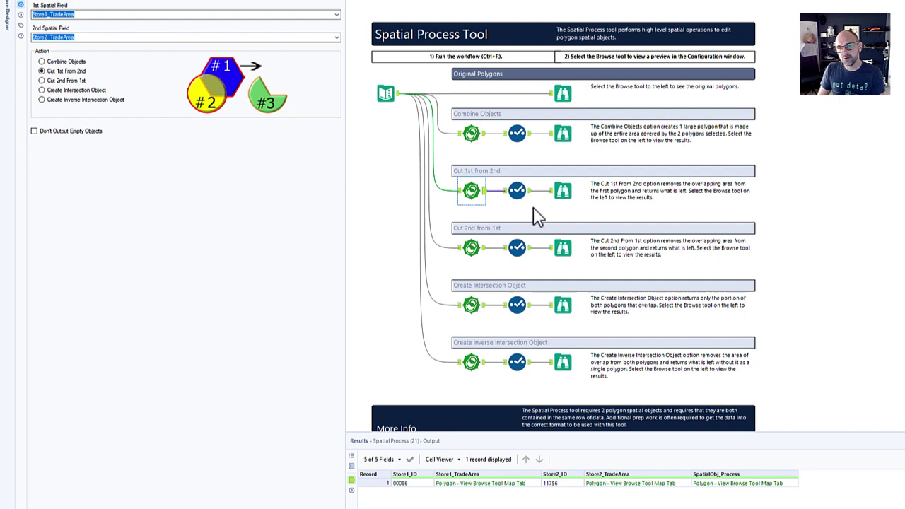
{"action": "left_click", "coordinate": [566, 190]}
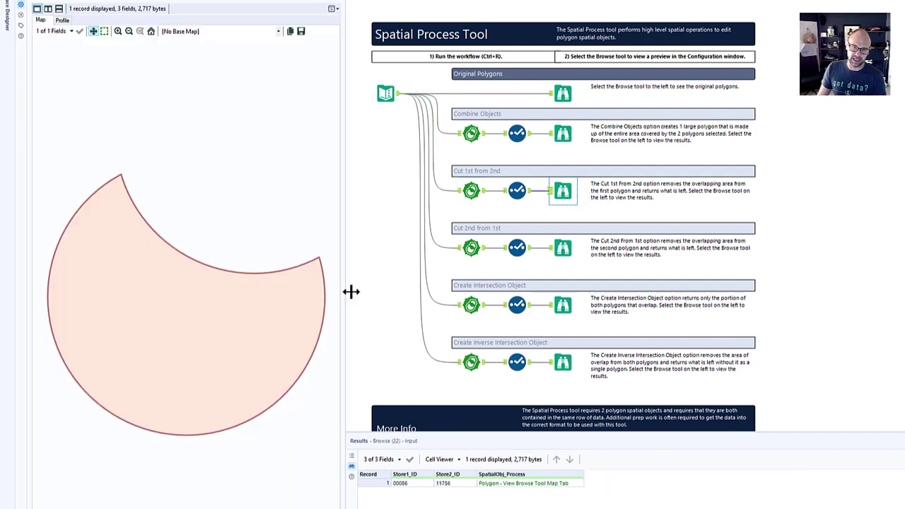
{"action": "left_click", "coordinate": [468, 251]}
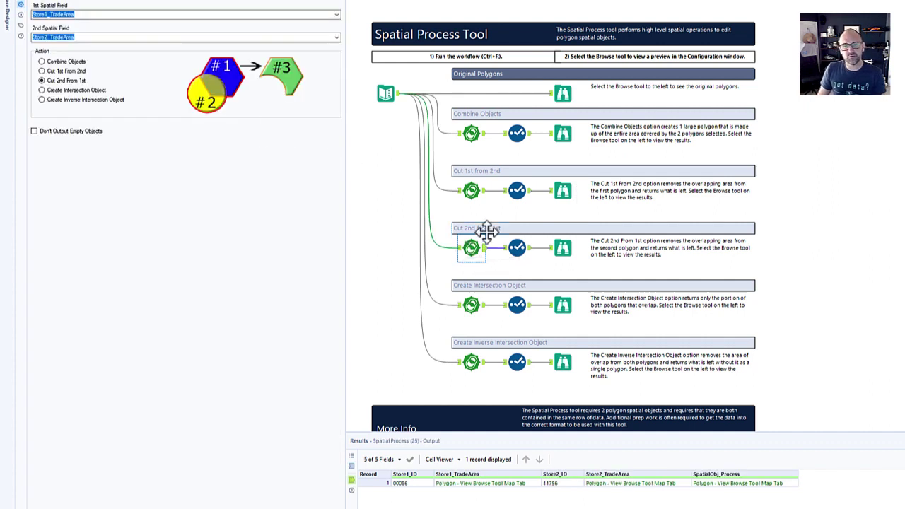
{"action": "left_click", "coordinate": [561, 252]}
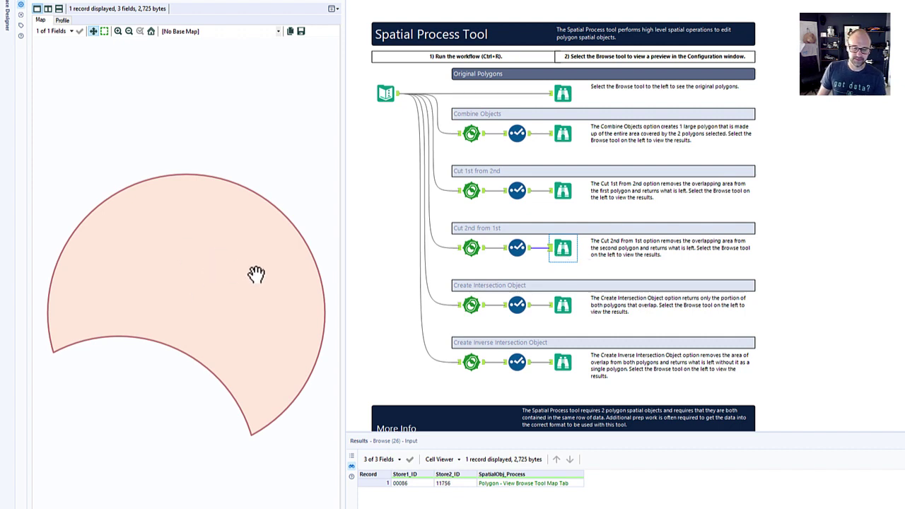
Step: Preview the Intersection overlap area and the Inverse Intersection circles with the overlap removed
{"action": "left_click", "coordinate": [467, 308]}
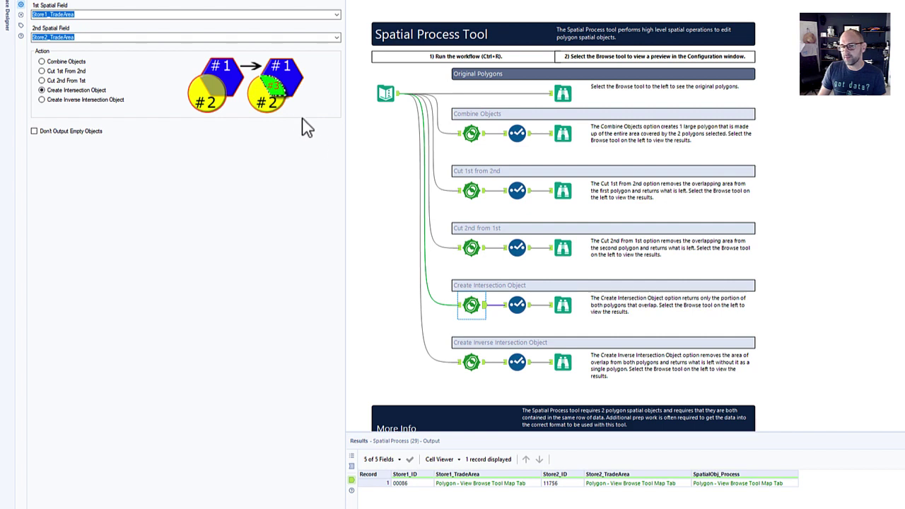
{"action": "left_click", "coordinate": [558, 304]}
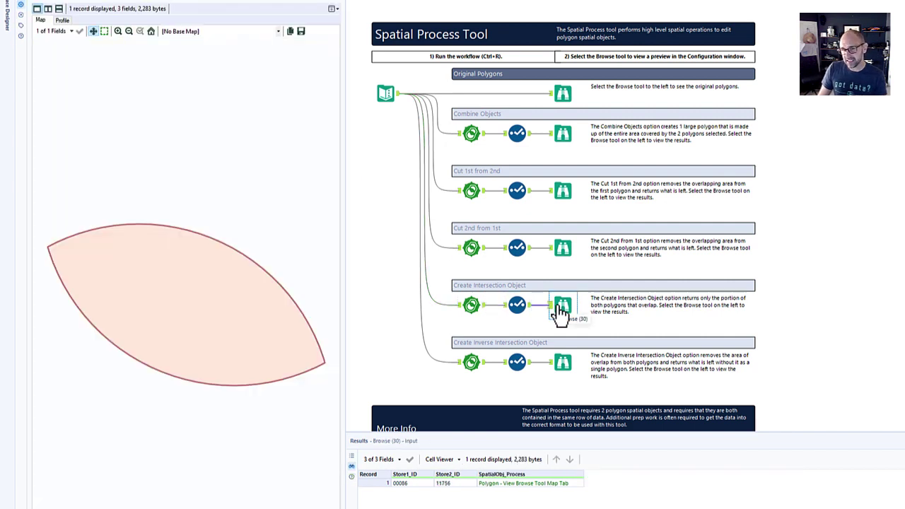
{"action": "left_click", "coordinate": [471, 362]}
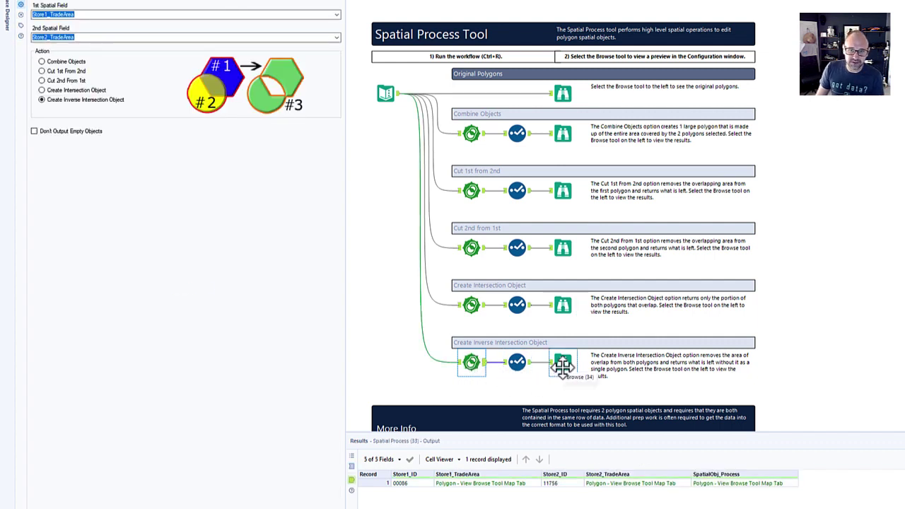
{"action": "left_click", "coordinate": [562, 365]}
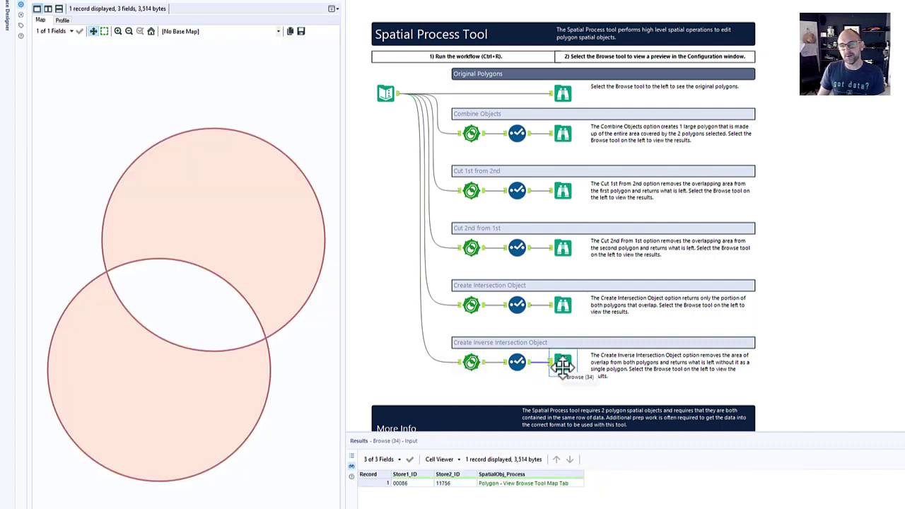